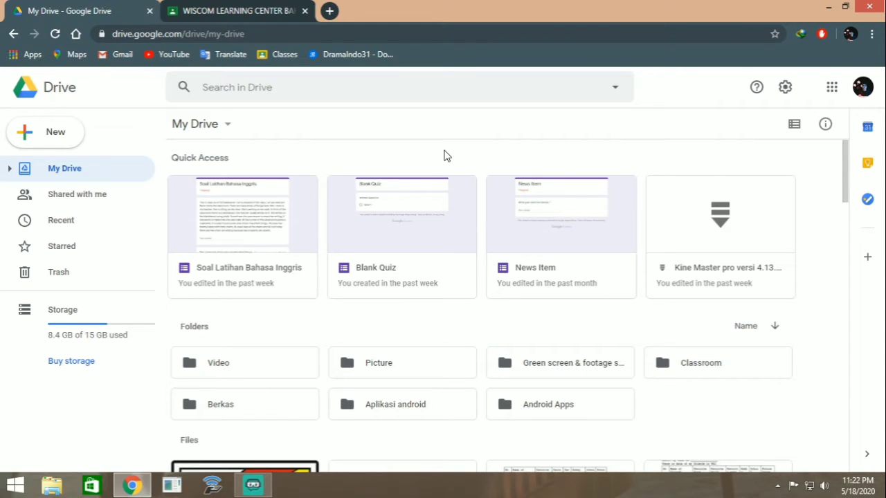
- Review the due date and time of the draft Latihan Soal assignment in the Classroom classwork, then close Classroom
click(253, 13)
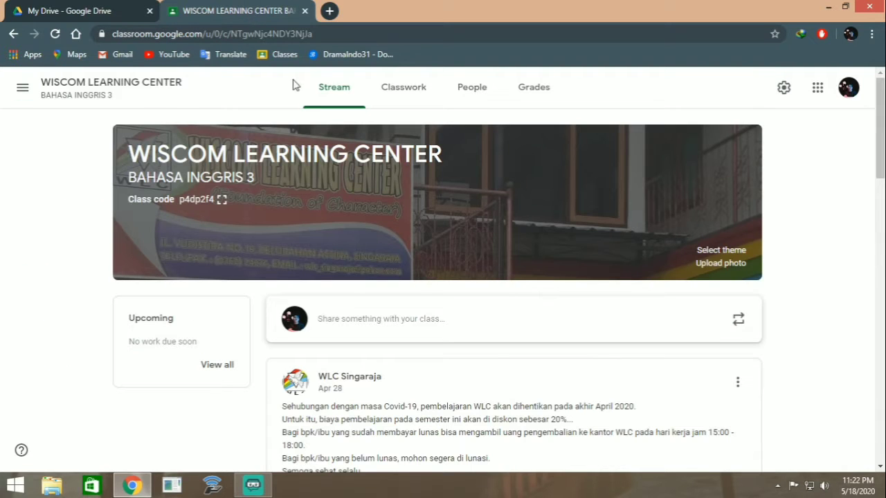
click(415, 95)
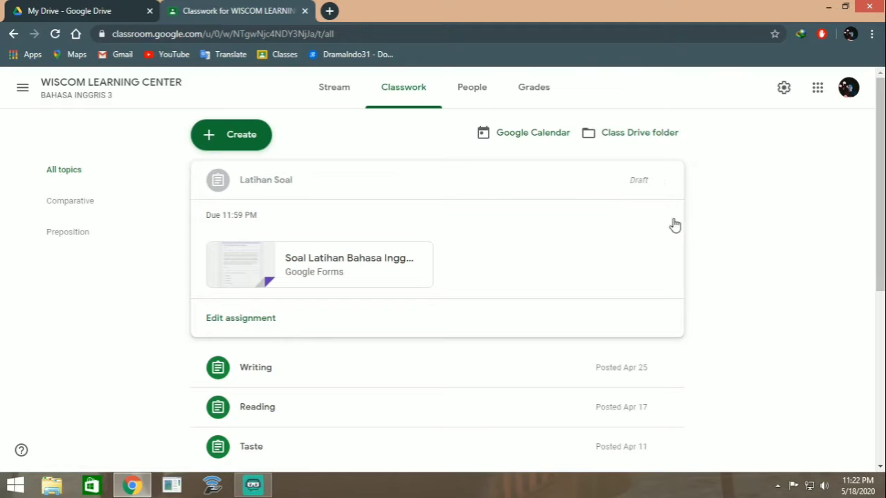
click(257, 328)
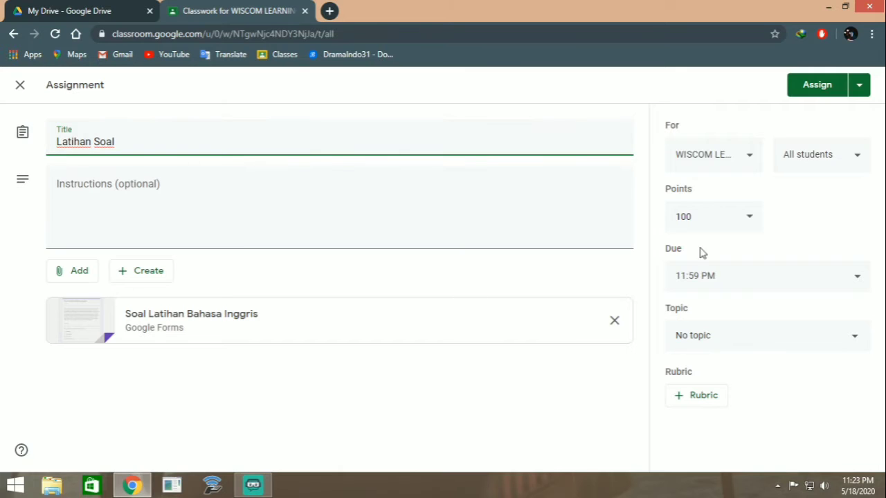
click(855, 280)
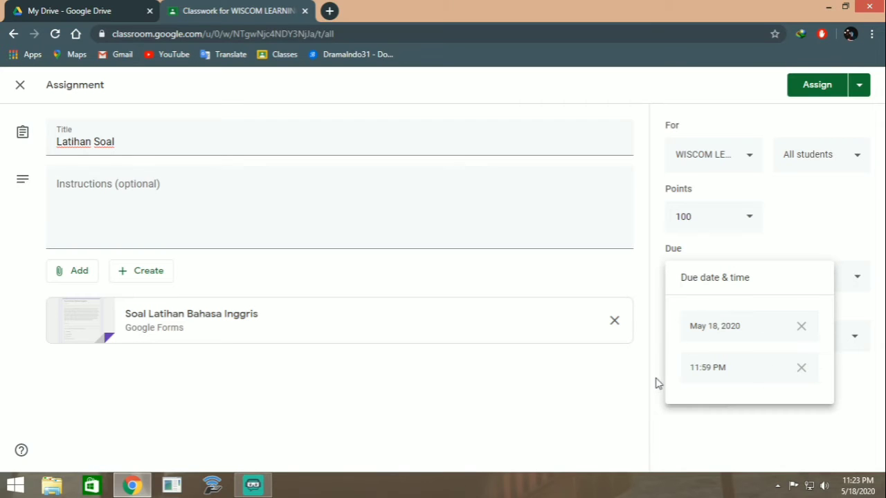
click(604, 389)
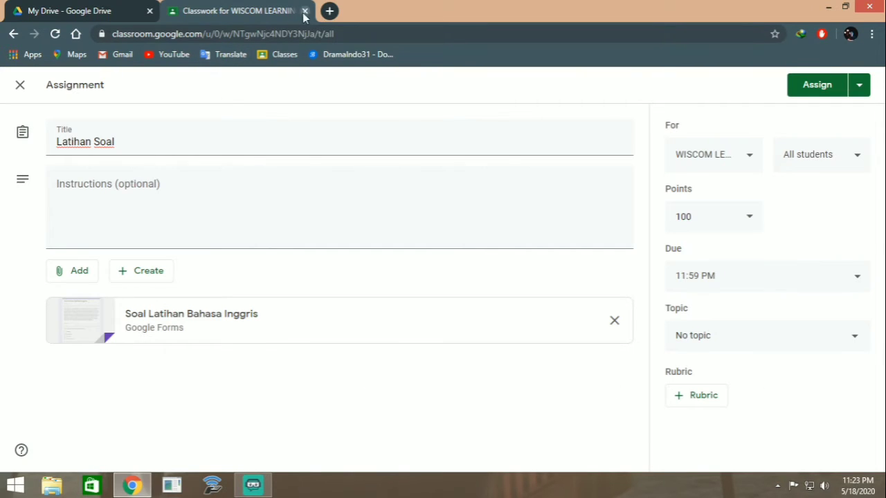
click(305, 11)
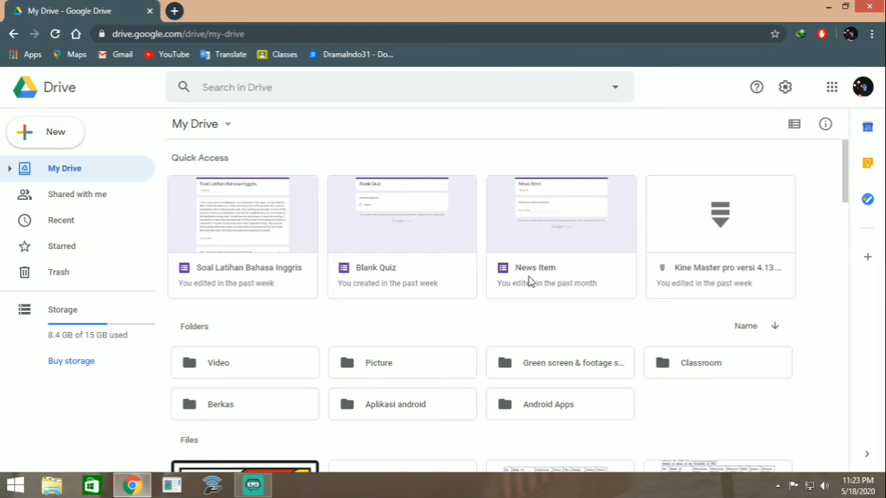
- Open the News Item form from Google Drive and look over its sections
click(552, 254)
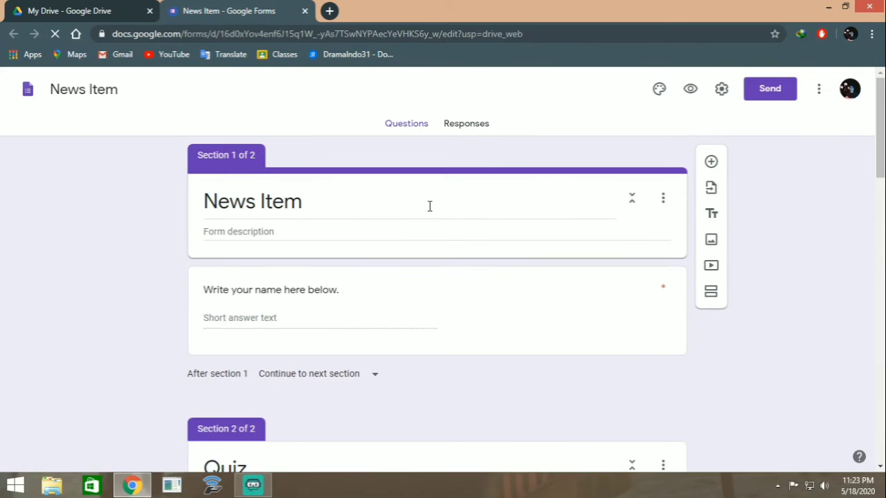
scroll(429, 206, down, 1)
scroll(456, 218, down, 4)
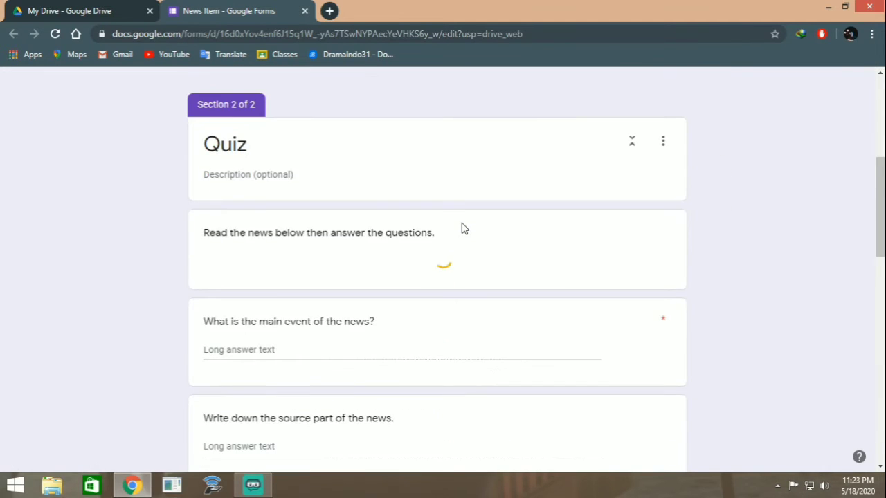
scroll(461, 228, up, 5)
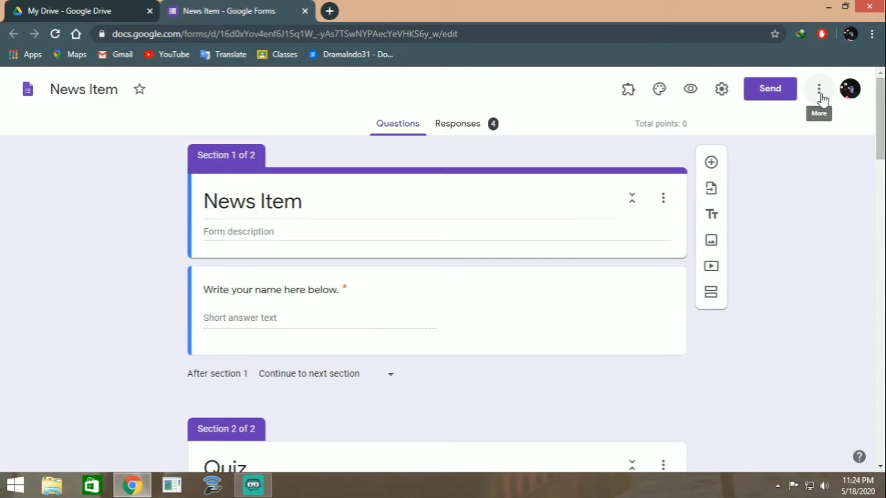
- Find the formLimiter add-on for Forms in the G Suite Marketplace and open its page
click(819, 90)
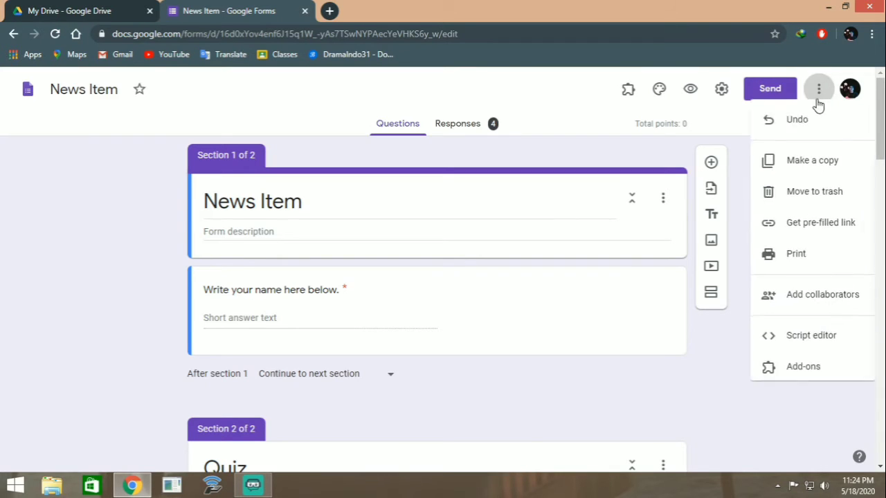
click(793, 374)
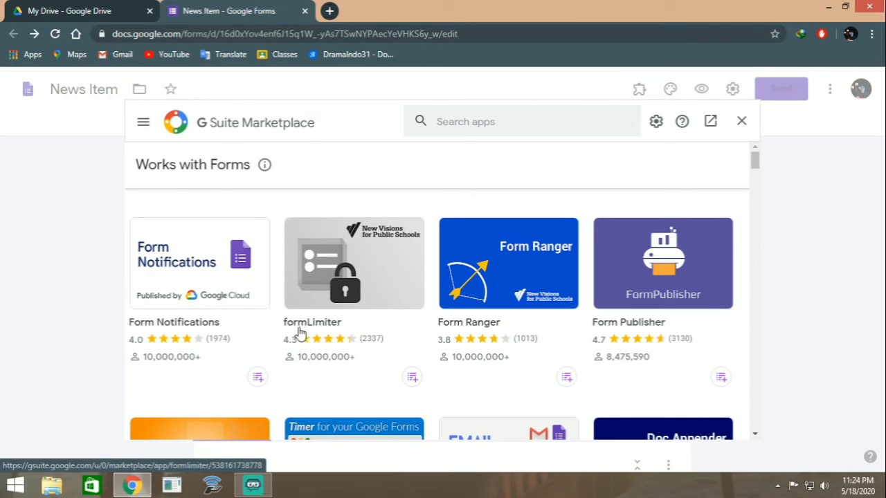
click(373, 277)
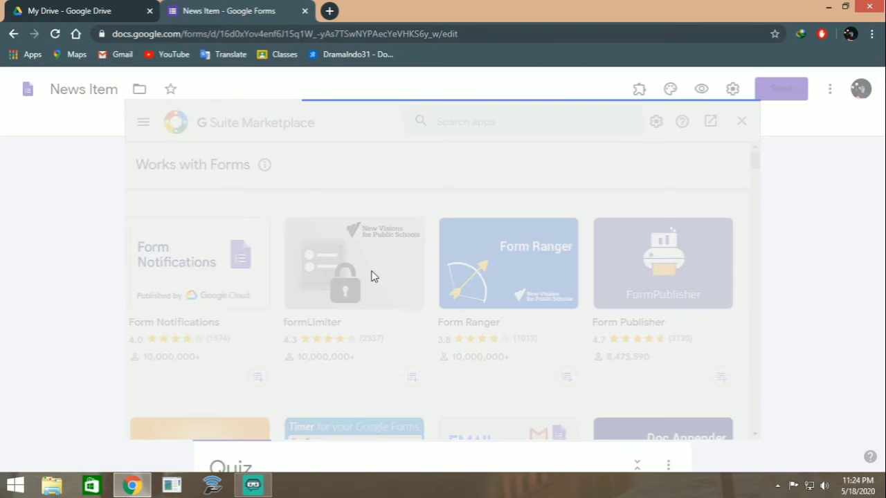
- Install formLimiter with the existing Google account, grant its requested permissions, and close the marketplace
click(437, 263)
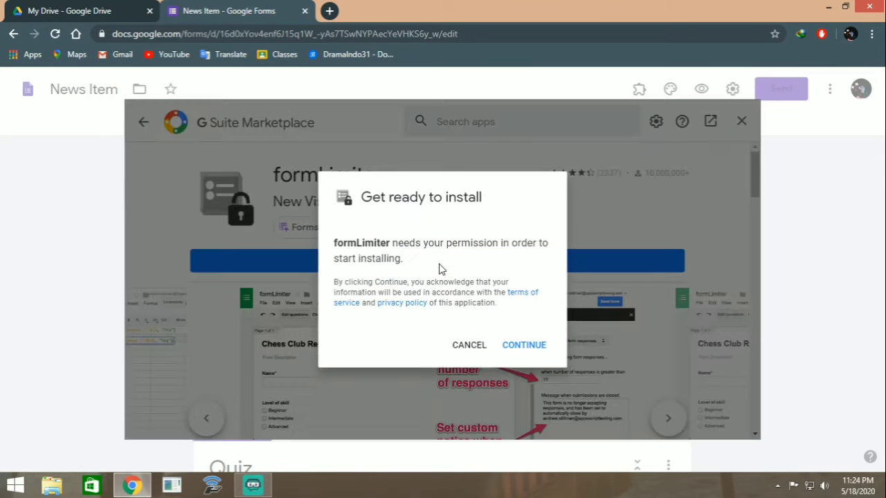
click(530, 350)
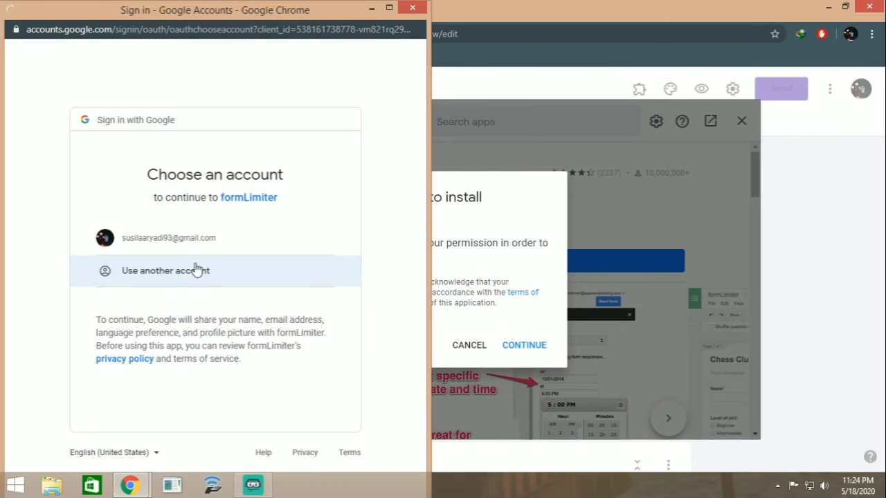
click(188, 240)
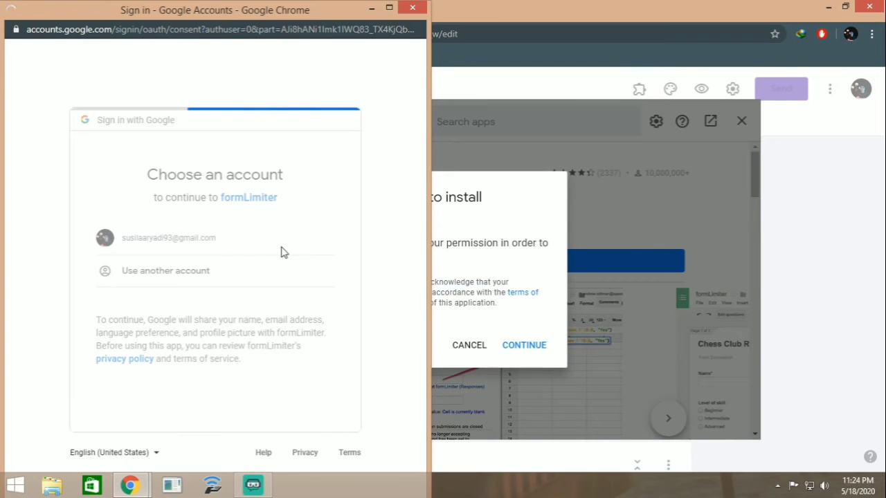
scroll(287, 265, down, 5)
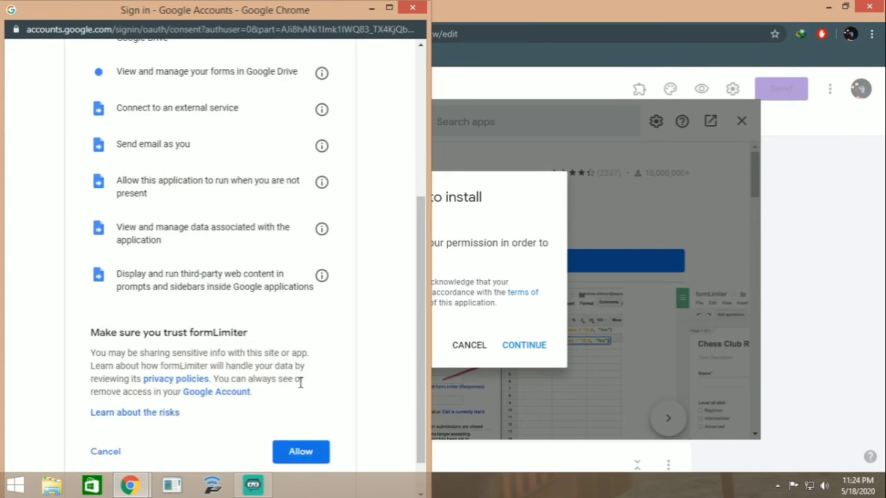
click(302, 407)
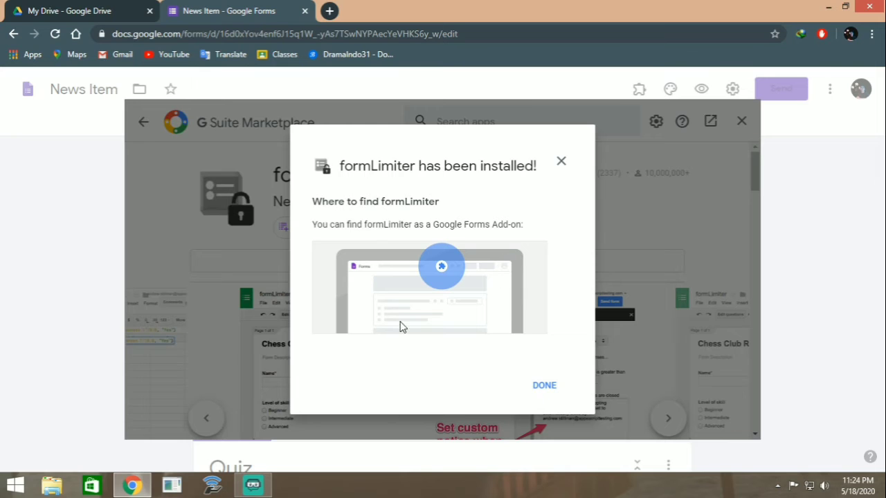
click(544, 388)
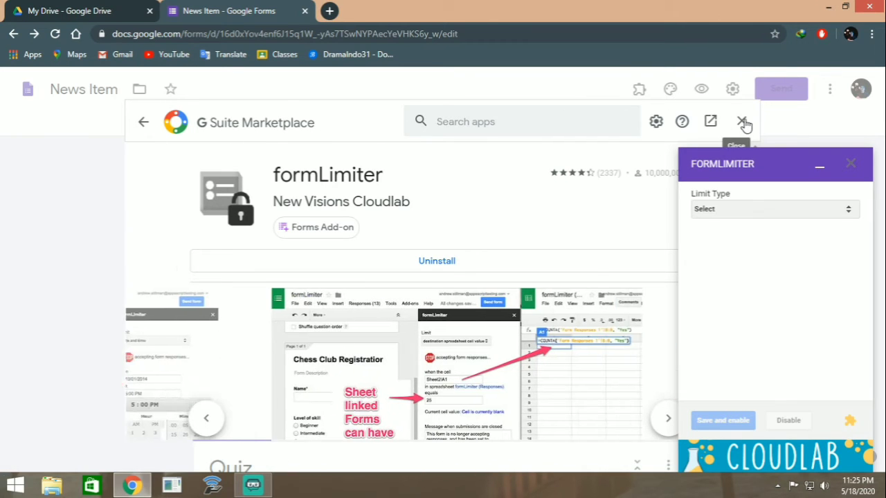
click(741, 122)
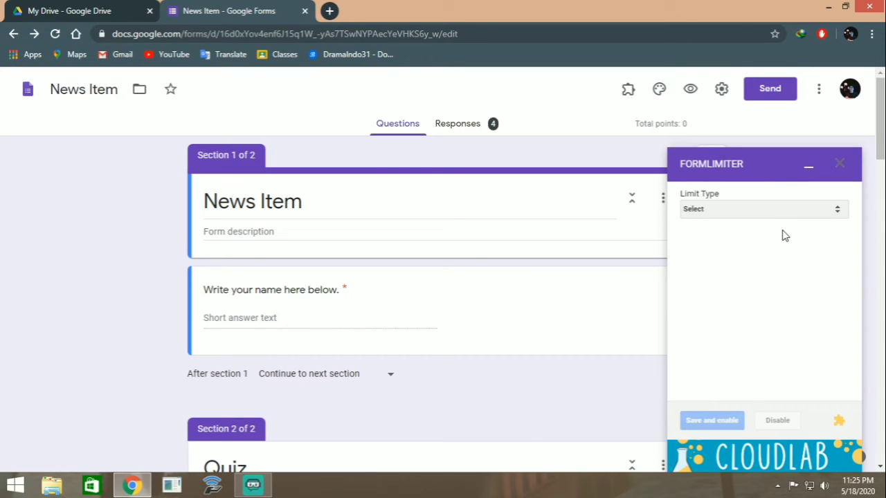
- Set the formLimiter limit type to date and time, with a due date of 05/19/2020
click(833, 212)
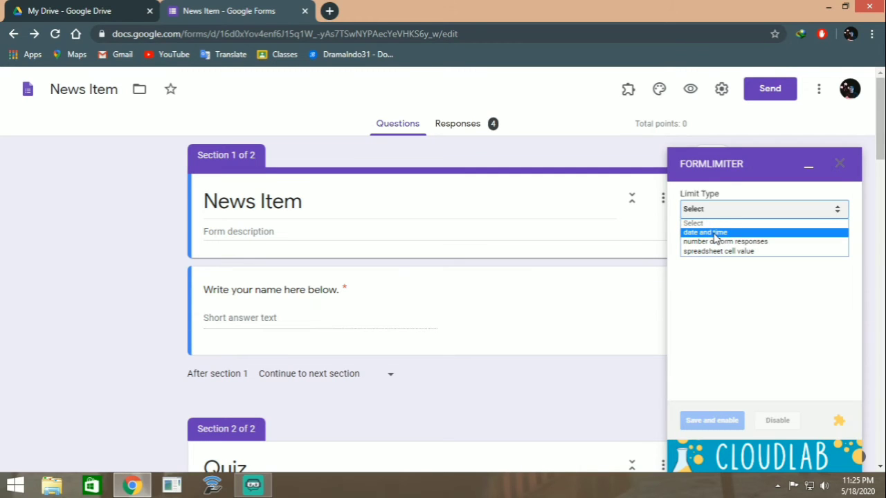
click(715, 235)
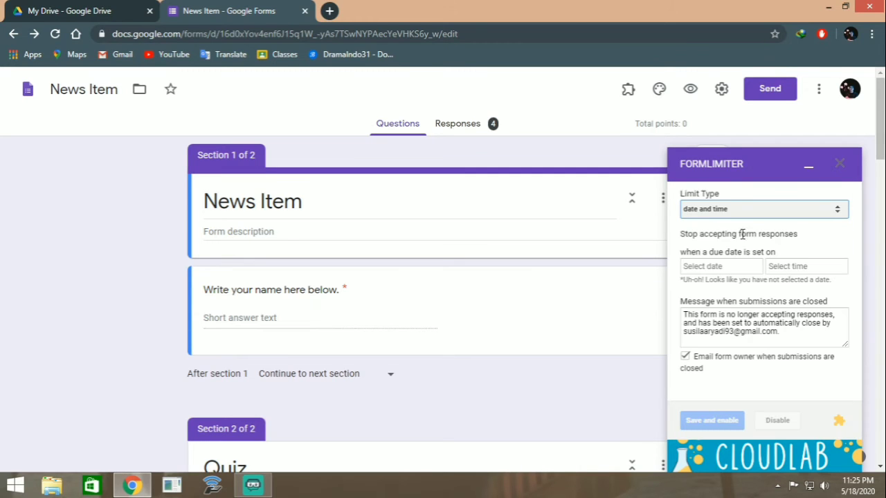
click(728, 269)
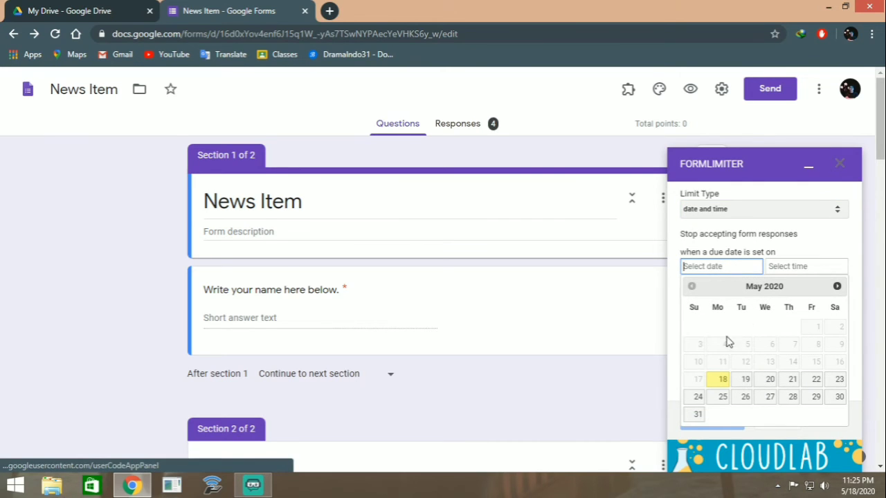
click(747, 380)
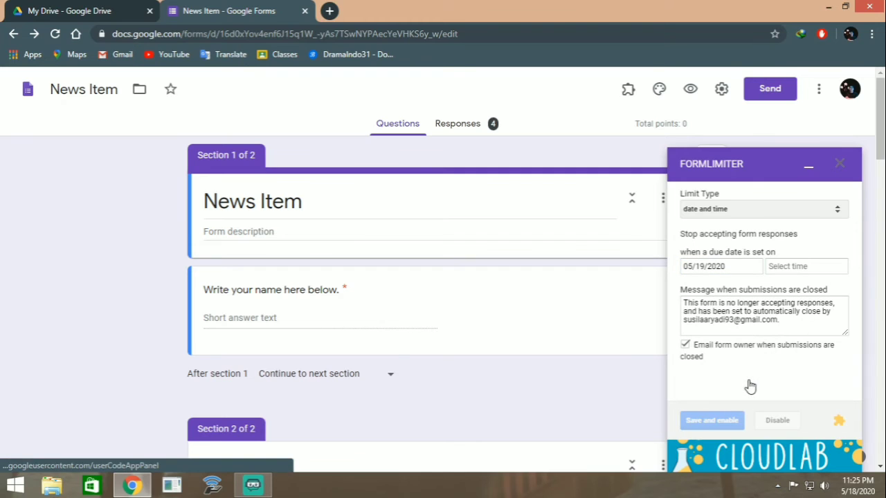
- Set the form's closing time to 10:30 AM
click(787, 269)
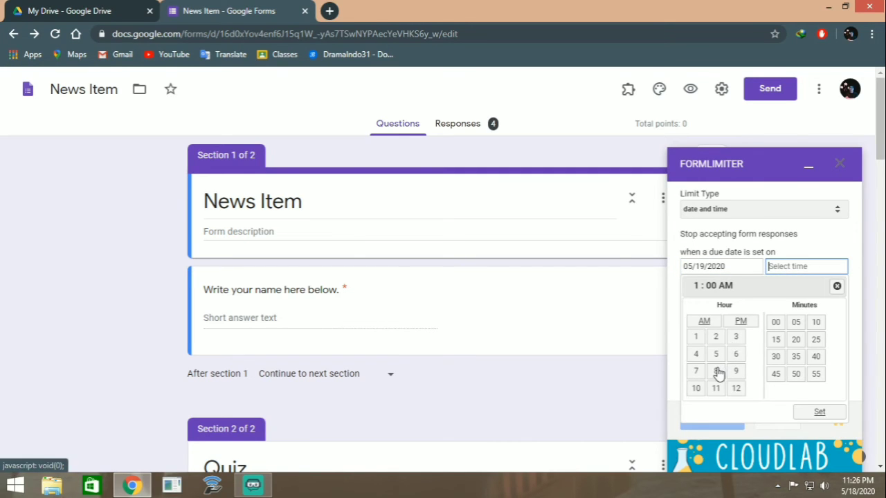
click(696, 339)
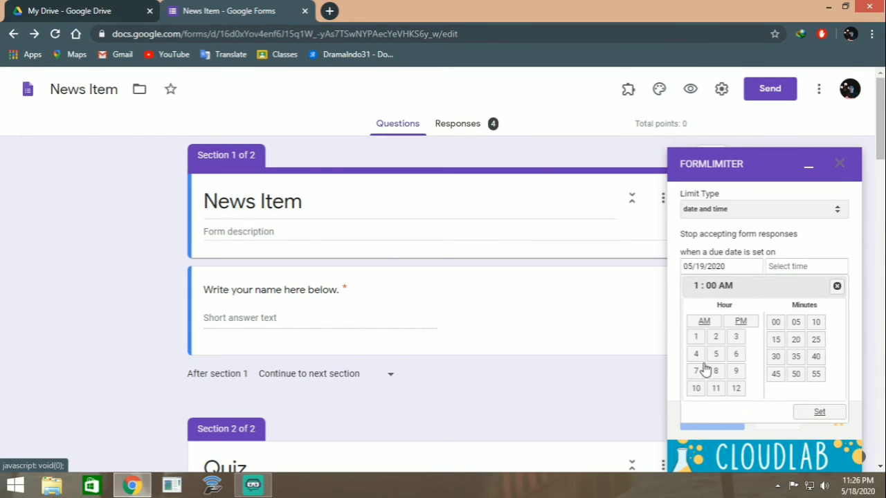
click(697, 389)
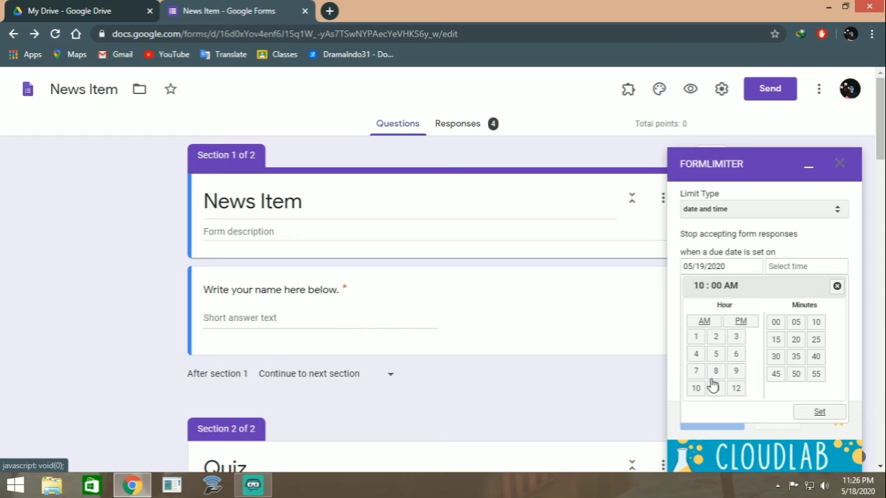
click(776, 356)
click(816, 412)
- Save and enable the response limit, then close formLimiter
scroll(770, 384, down, 1)
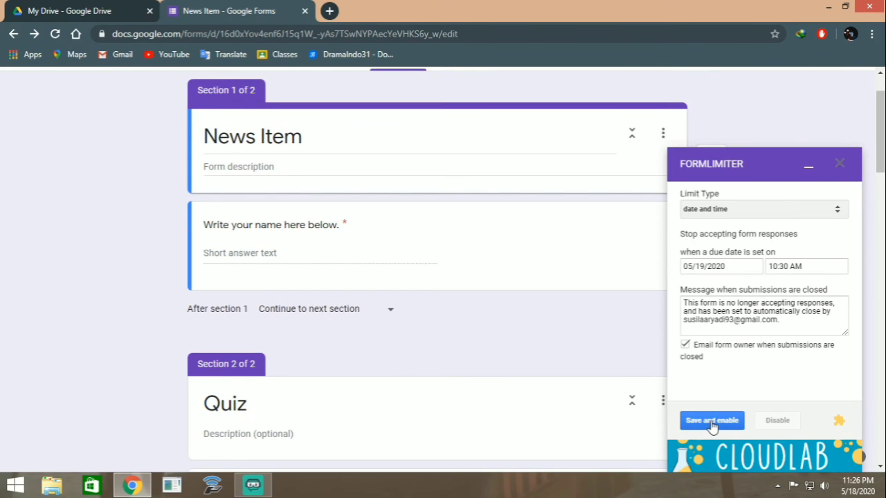
click(712, 426)
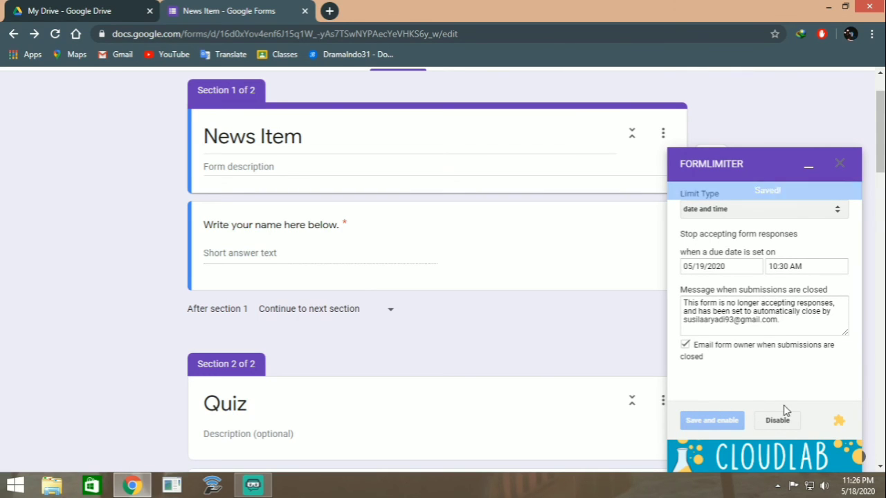
click(838, 166)
scroll(583, 231, up, 2)
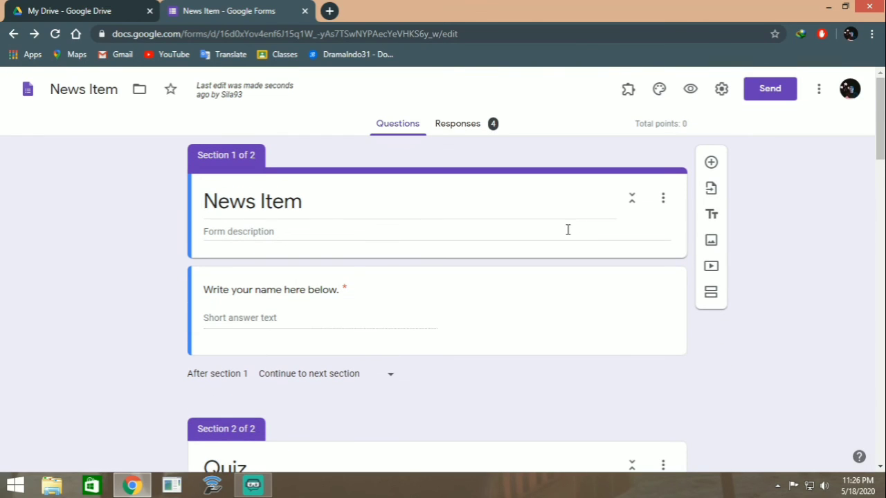